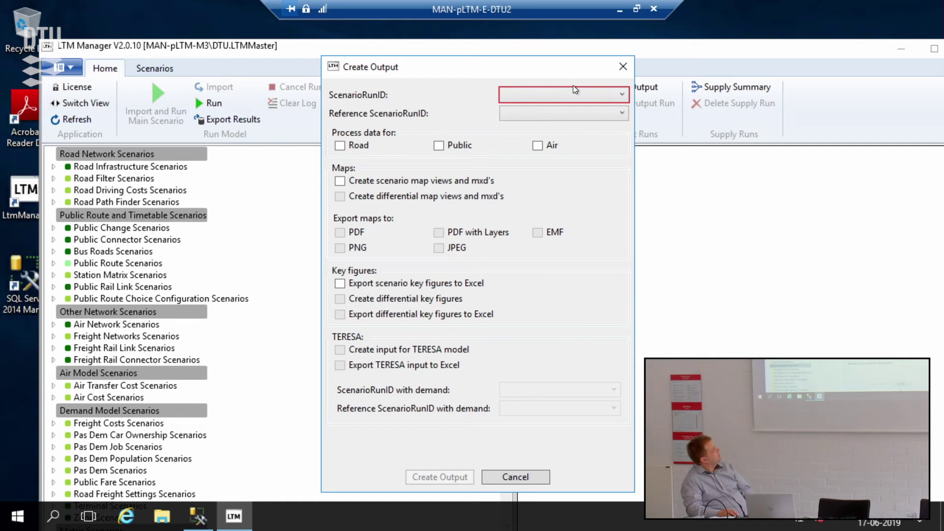
# - Configure output for scenario run 10001 with reference run 10004, road data, and scenario and differential maps exported to PDF and EMF
pyautogui.click(571, 93)
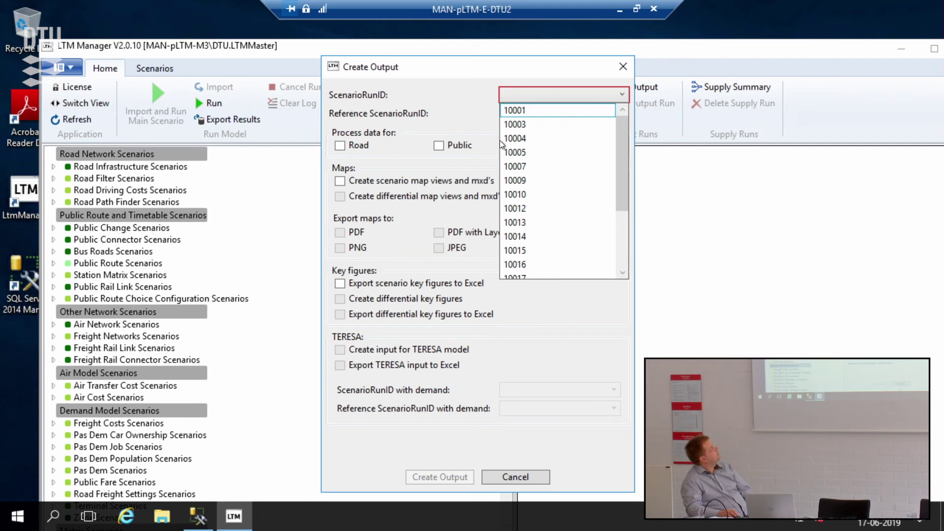
pyautogui.click(517, 112)
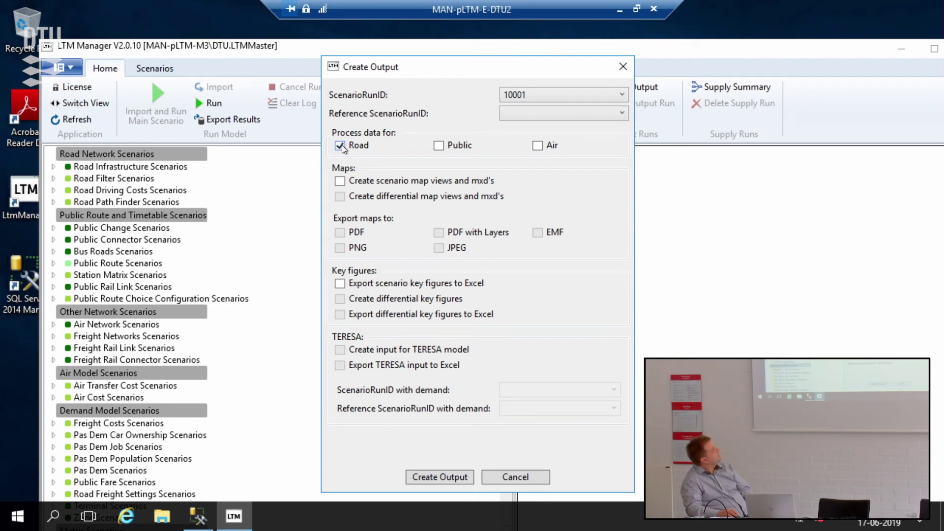
pyautogui.click(340, 181)
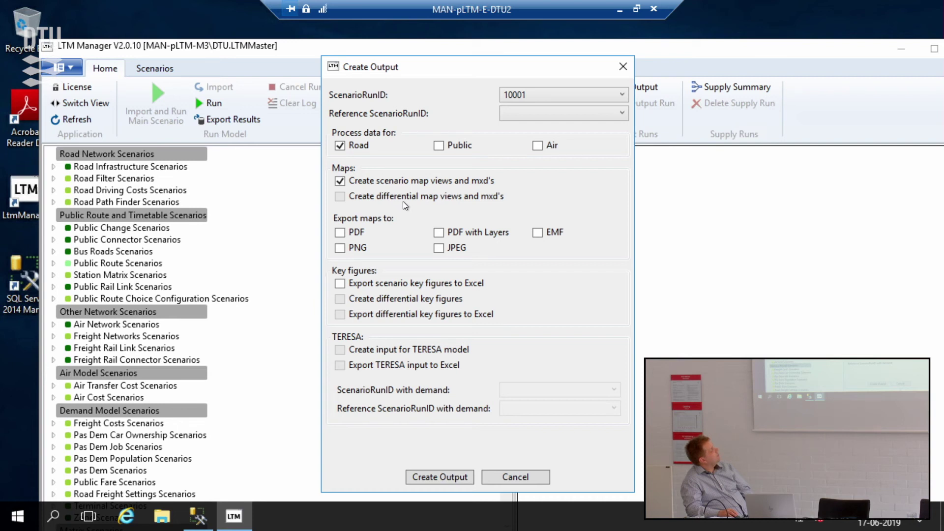
pyautogui.click(536, 116)
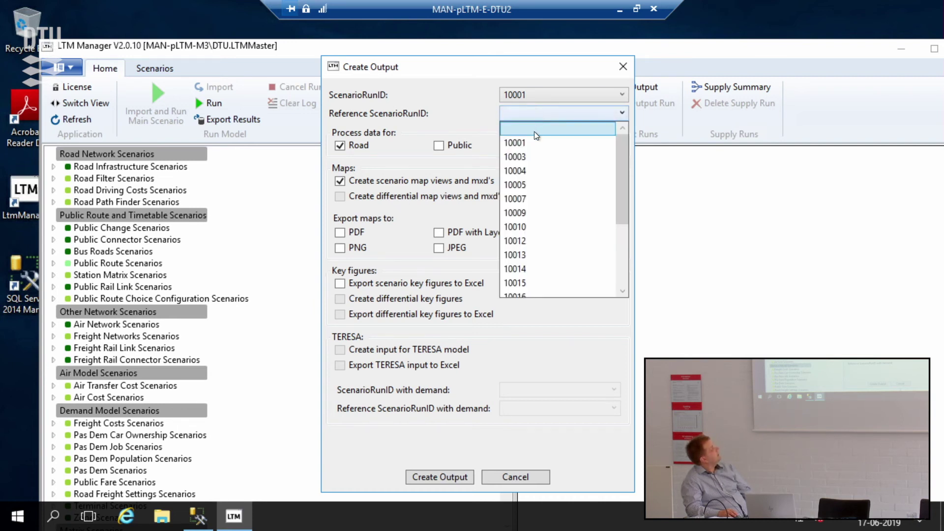
pyautogui.click(524, 172)
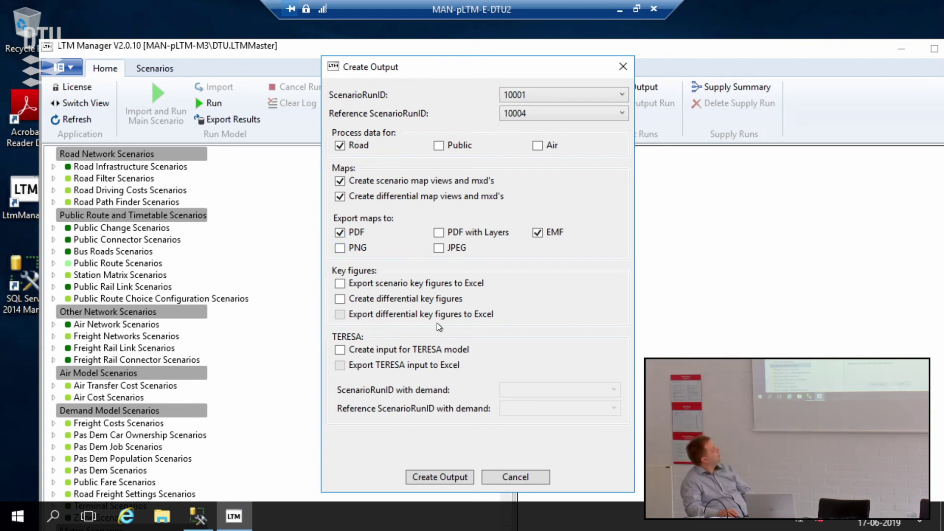
# - Enable exporting scenario and differential key figures to Excel, plus creating TERESA model input and exporting it to Excel
pyautogui.click(340, 285)
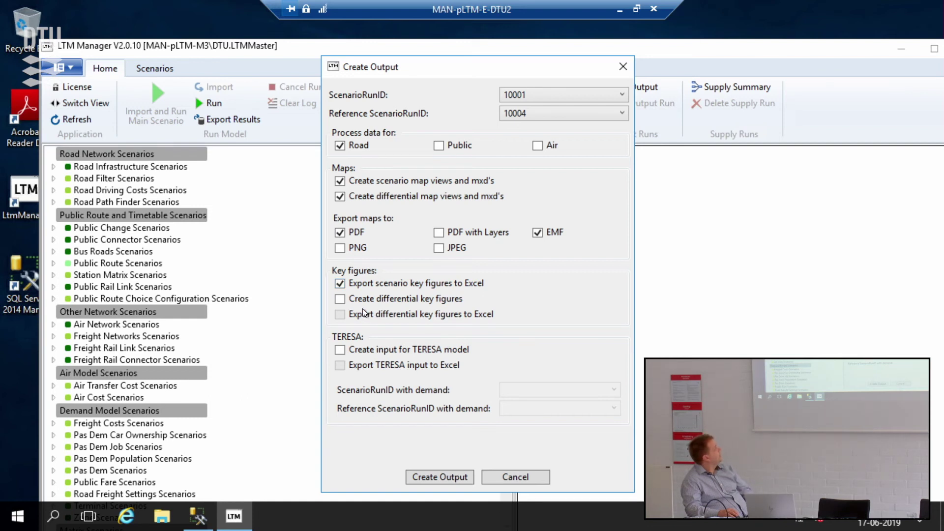
pyautogui.click(339, 299)
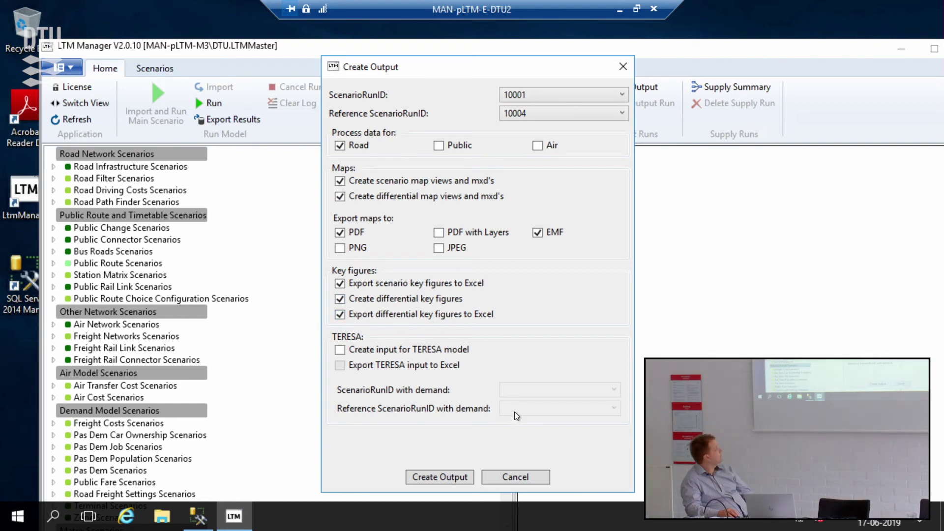
pyautogui.click(342, 351)
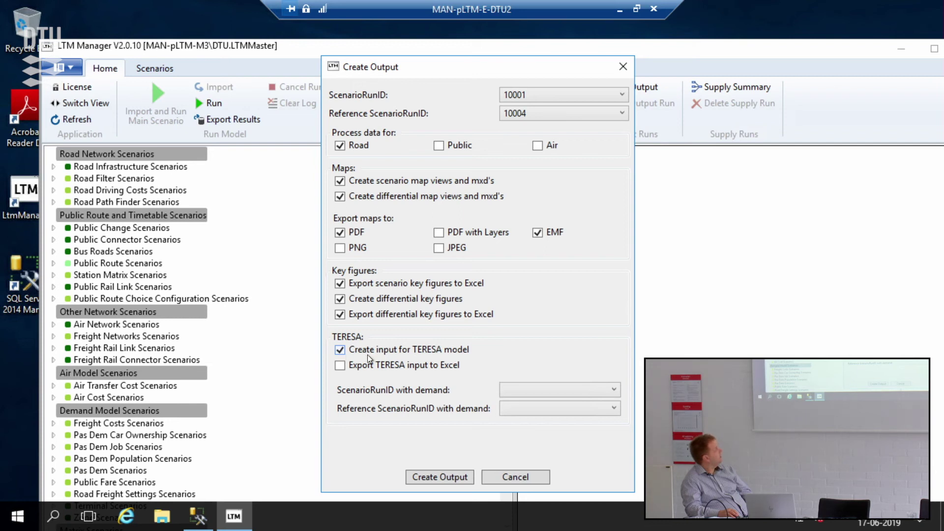
pyautogui.click(341, 366)
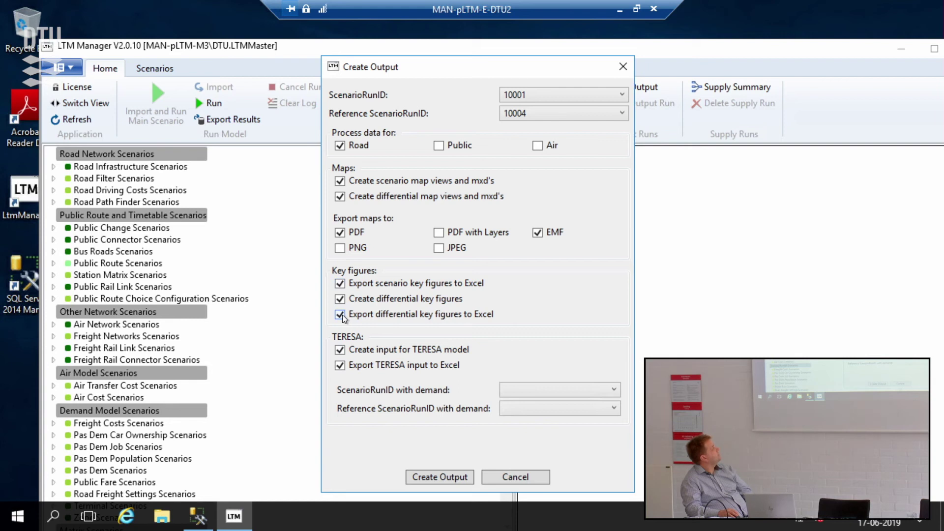
# - Clear the road, map and key figure options and cancel the output creation
pyautogui.click(340, 181)
pyautogui.click(340, 147)
pyautogui.click(340, 197)
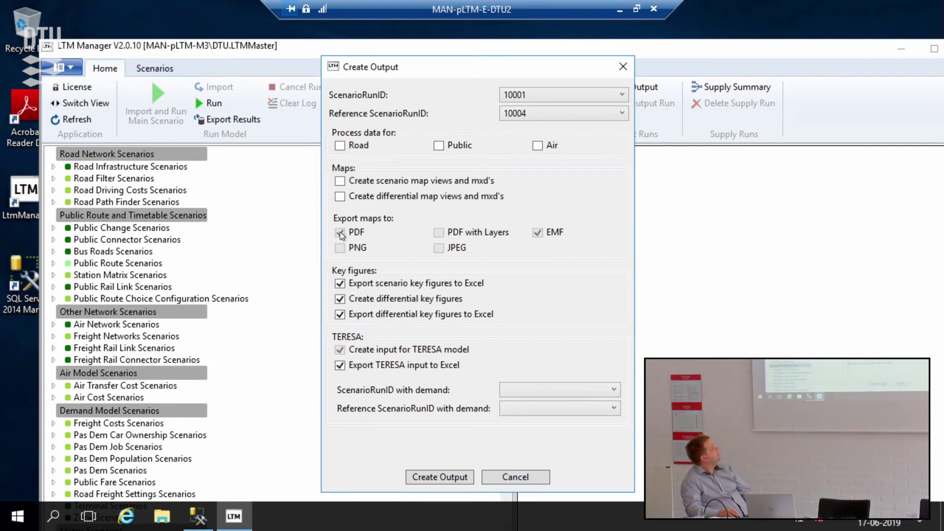
pyautogui.click(340, 284)
pyautogui.click(339, 299)
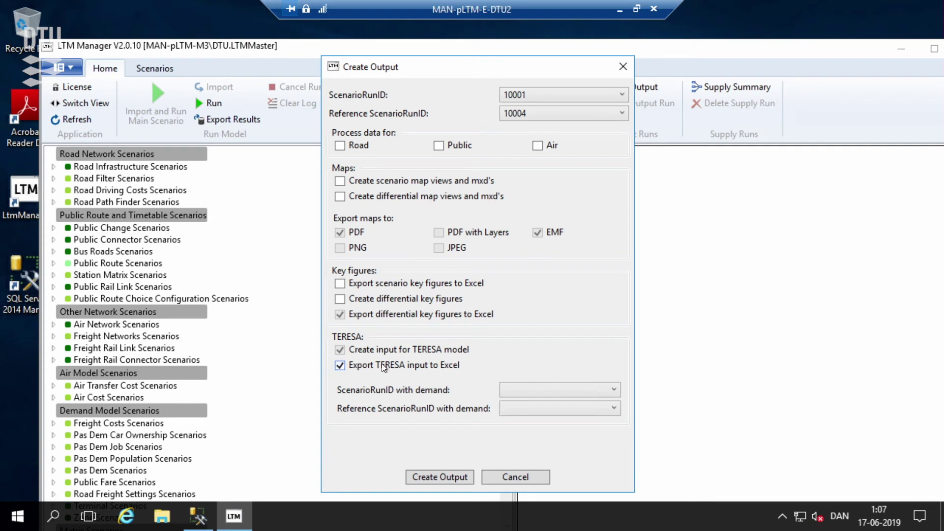
pyautogui.click(529, 482)
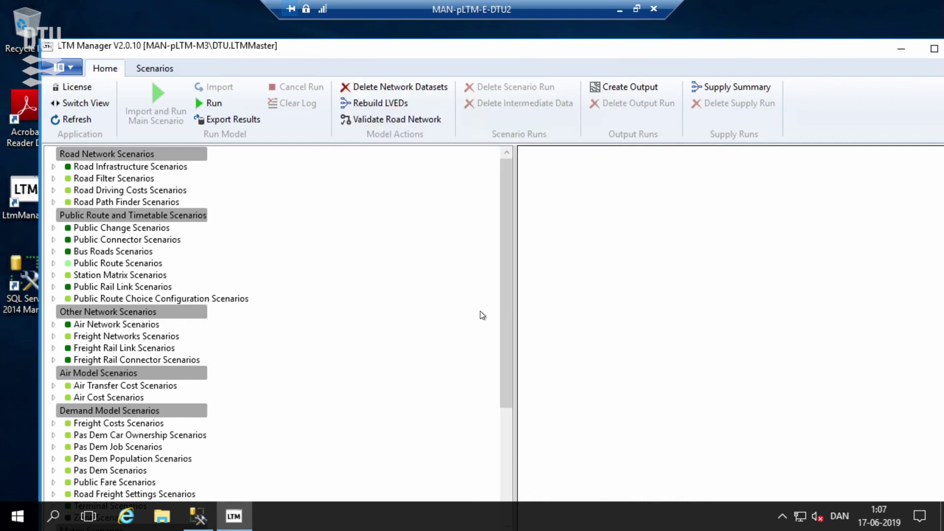
# - Expand the Output Runs group and examine the scenario references and output settings of Output Run 5
pyautogui.moveTo(503, 296); pyautogui.dragTo(506, 409)
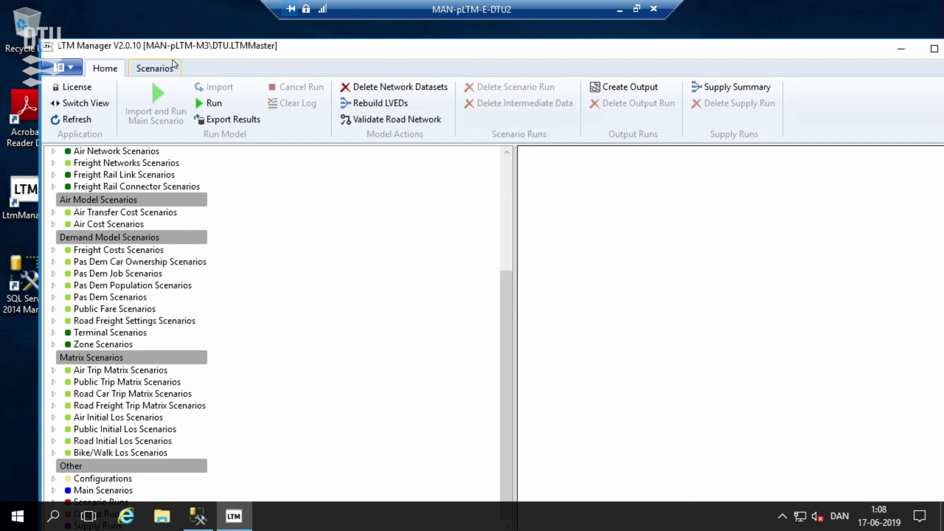
pyautogui.moveTo(176, 49); pyautogui.dragTo(183, 11)
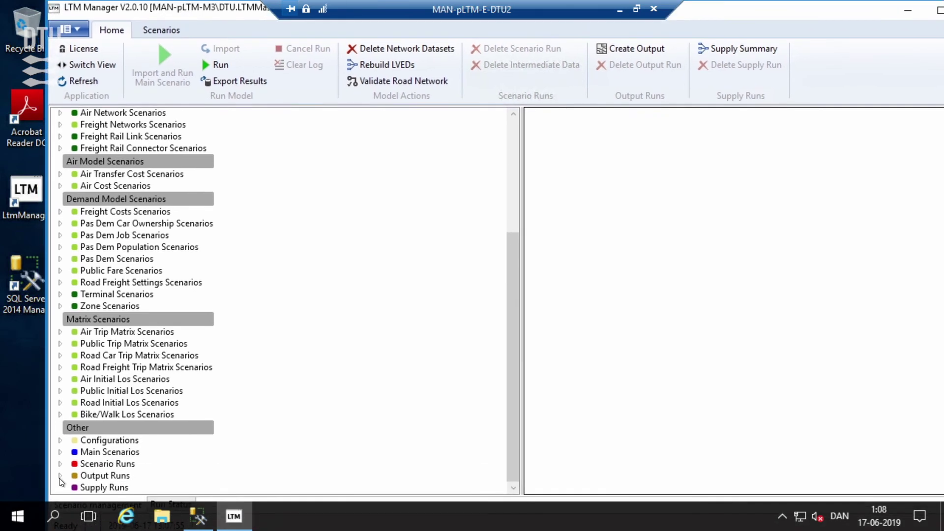
pyautogui.click(59, 476)
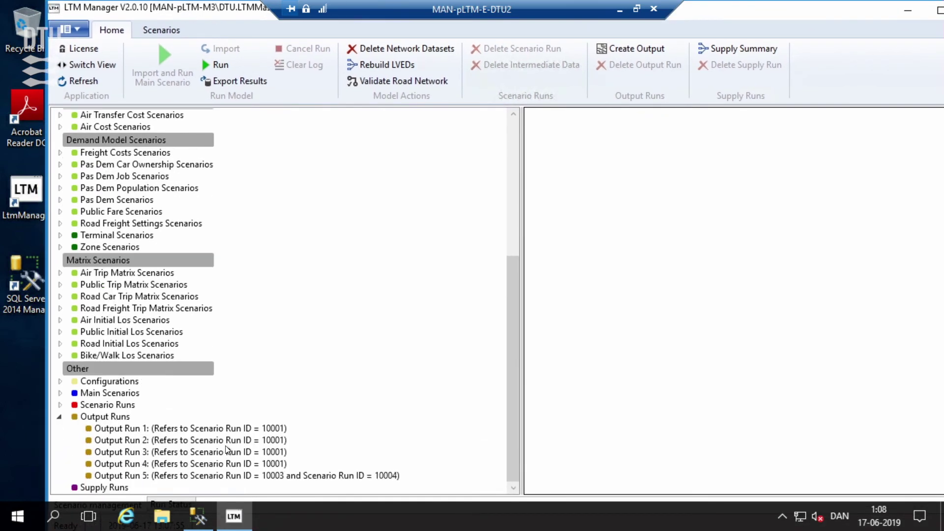
pyautogui.click(216, 475)
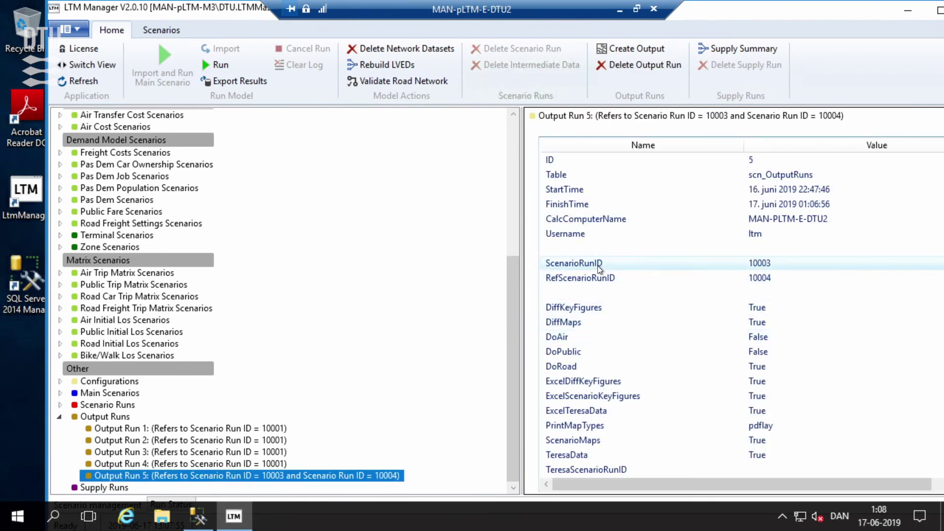
pyautogui.scroll(-1, 591, 248)
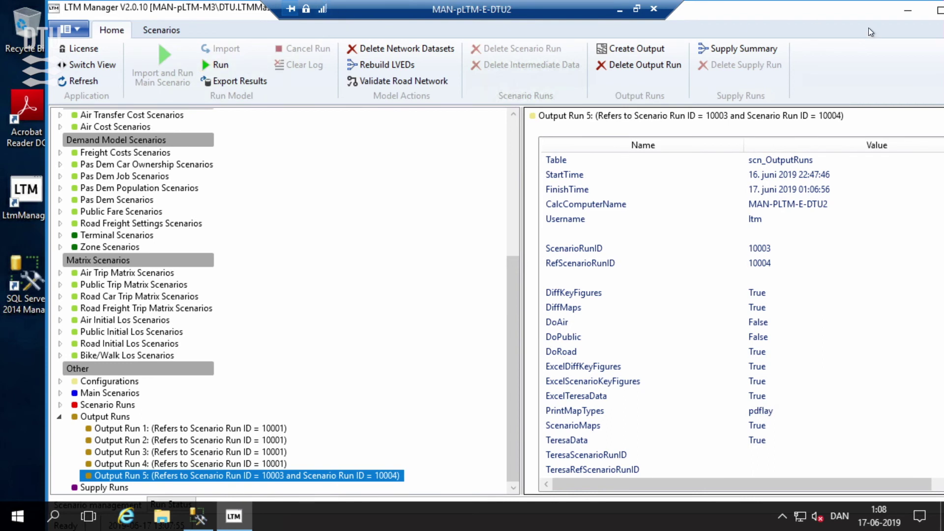
# - Minimize the current window and open the network folder \\man-pltm-files\Brugerfiler\DTU in File Explorer
pyautogui.click(905, 11)
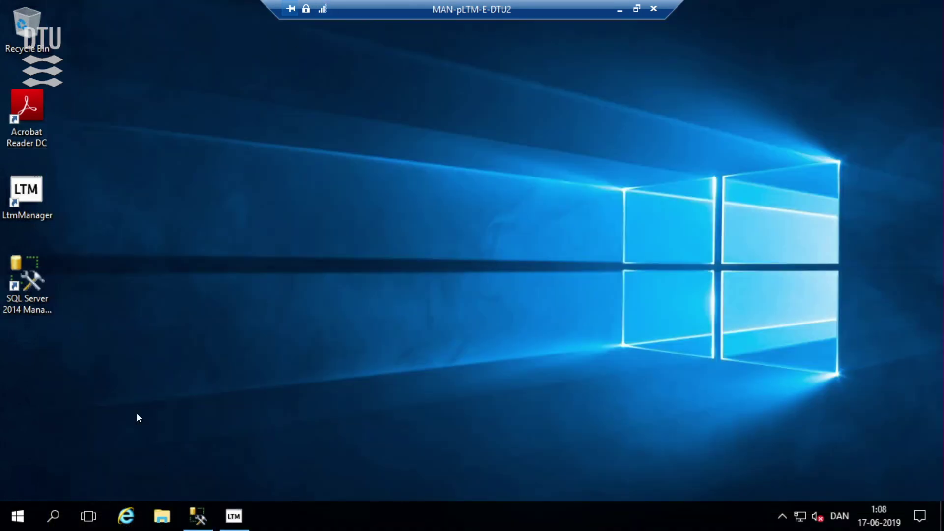
pyautogui.click(163, 517)
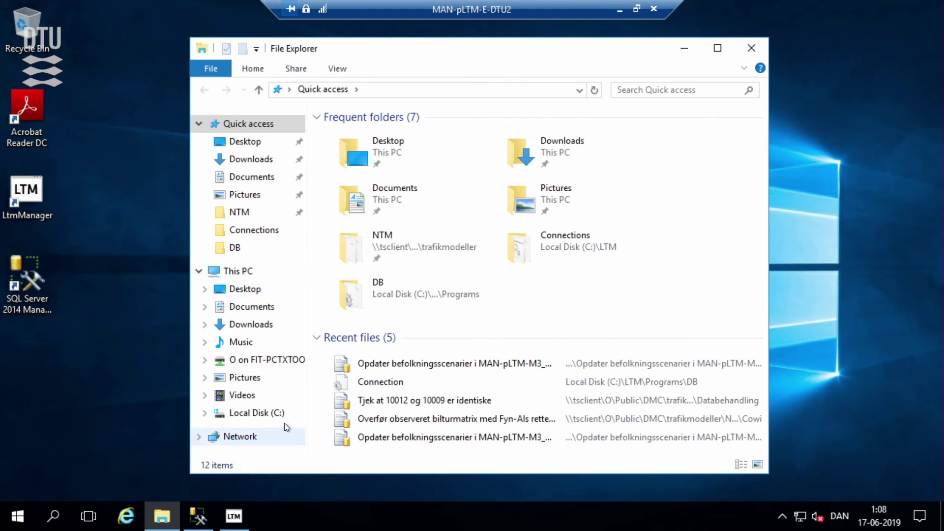
pyautogui.click(269, 415)
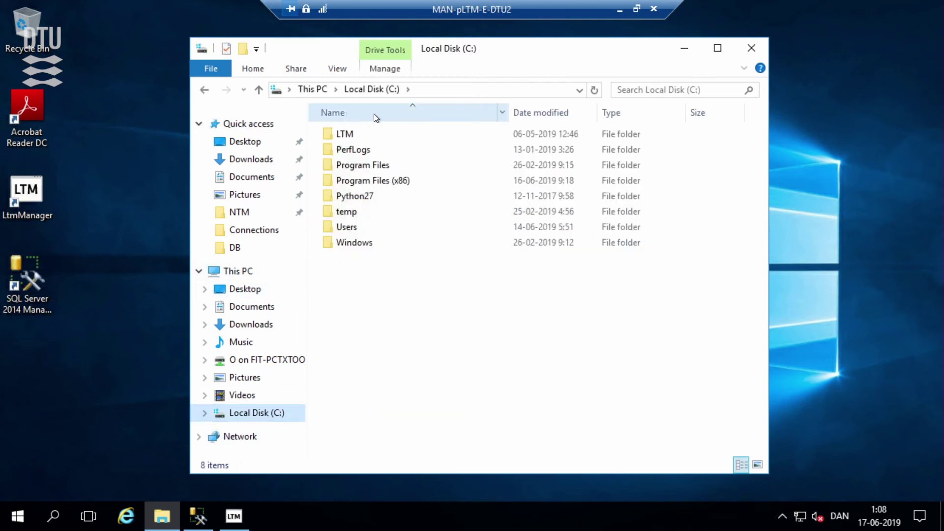
pyautogui.click(454, 86)
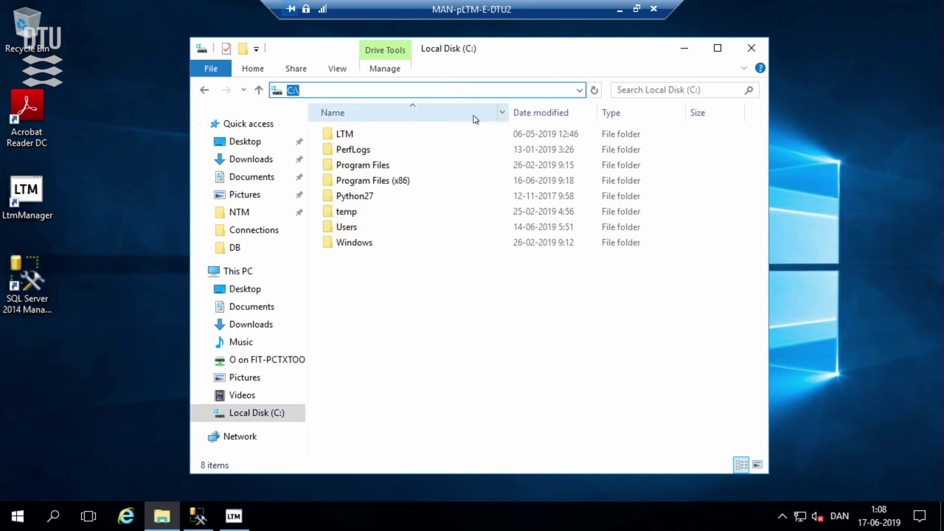
pyautogui.write('\\\\')
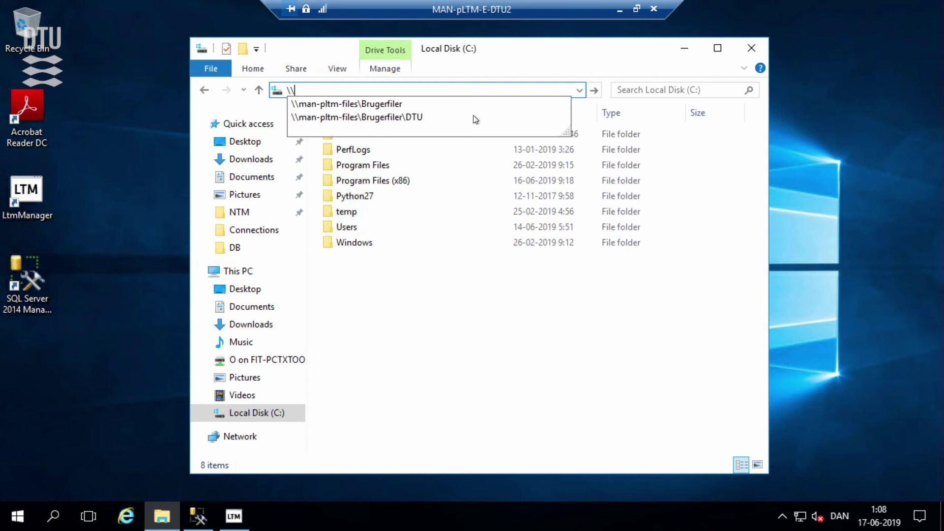
pyautogui.write('0')
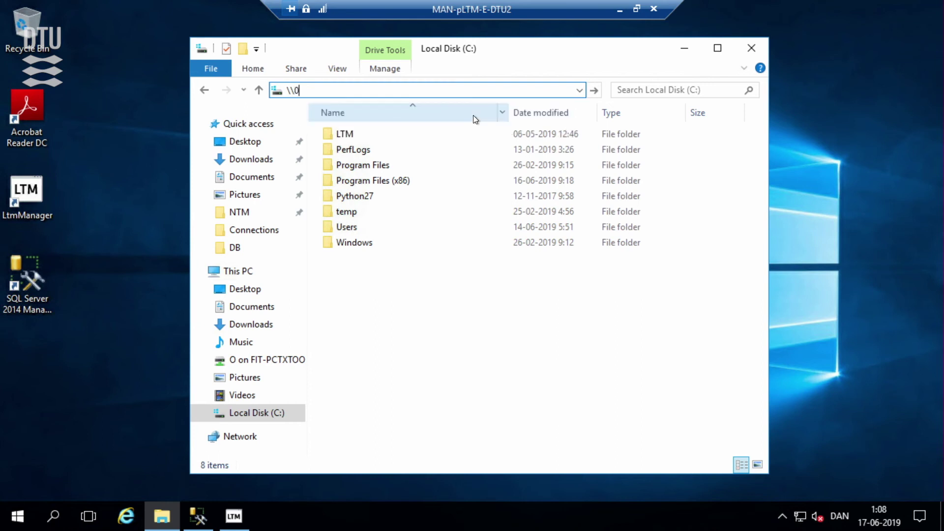
pyautogui.press('BackSpace')
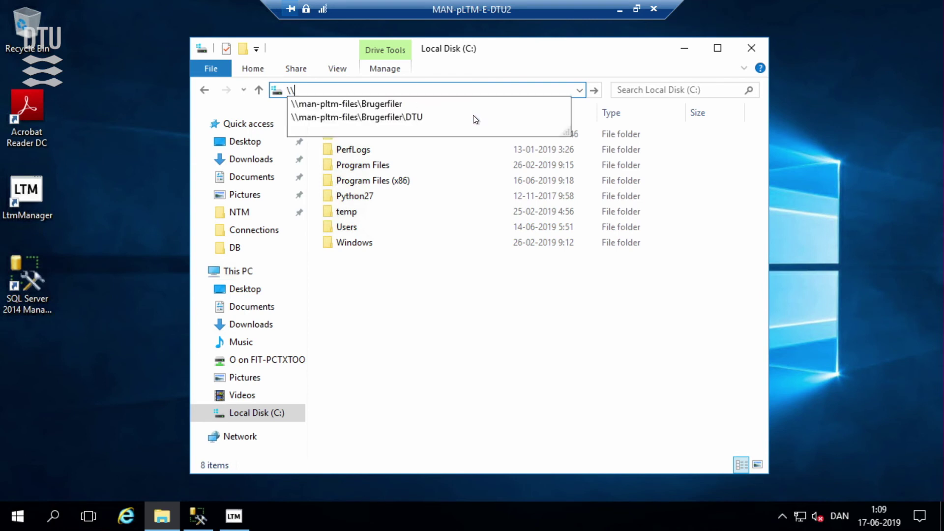
pyautogui.write('2')
pyautogui.press('BackSpace')
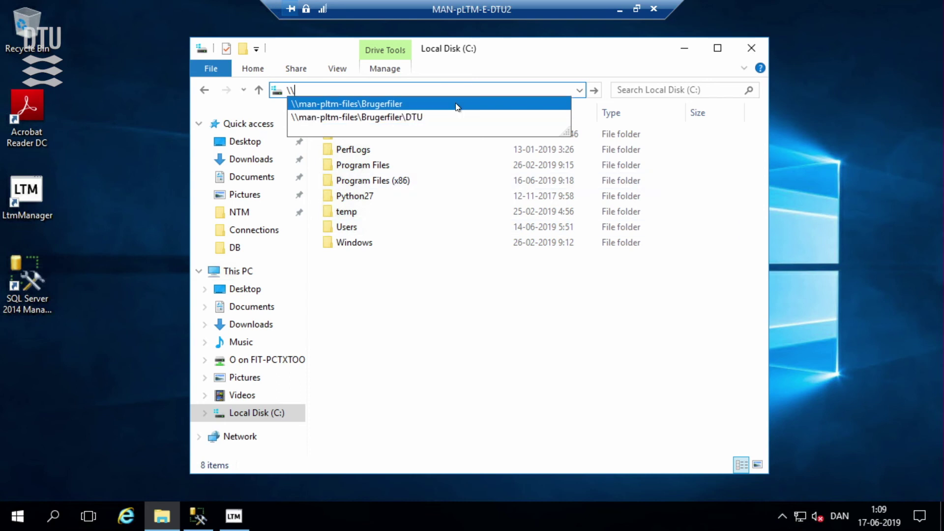
pyautogui.click(455, 117)
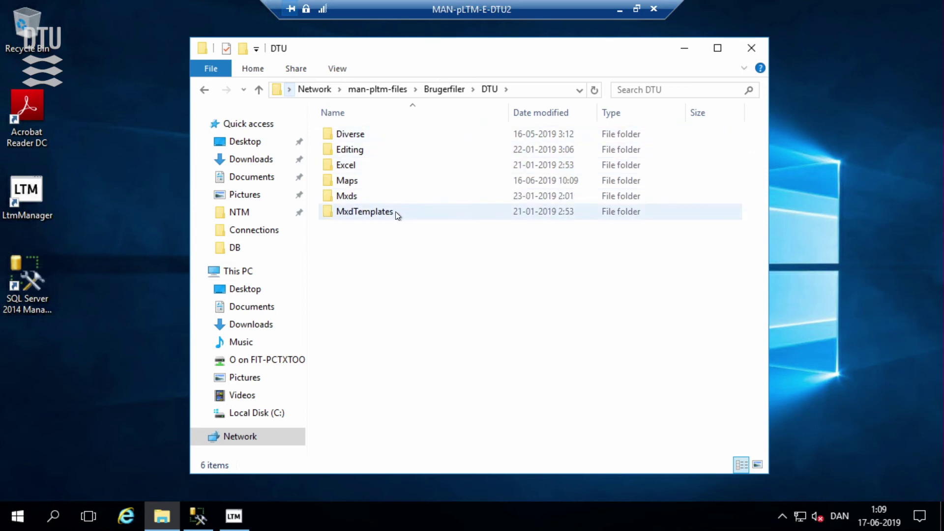
# - Look through the Maps and Results subfolders of the MxdTemplates folder
pyautogui.click(342, 212)
pyautogui.doubleClick(353, 213)
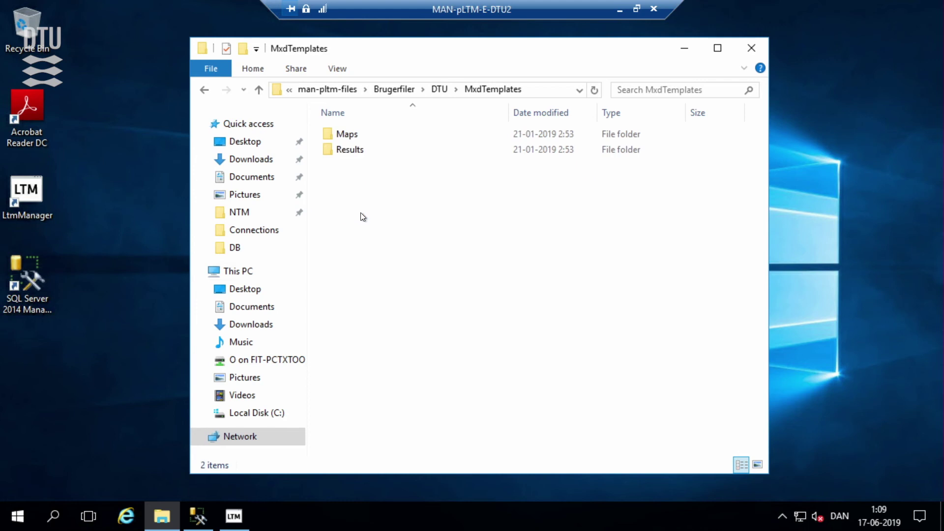
pyautogui.click(359, 138)
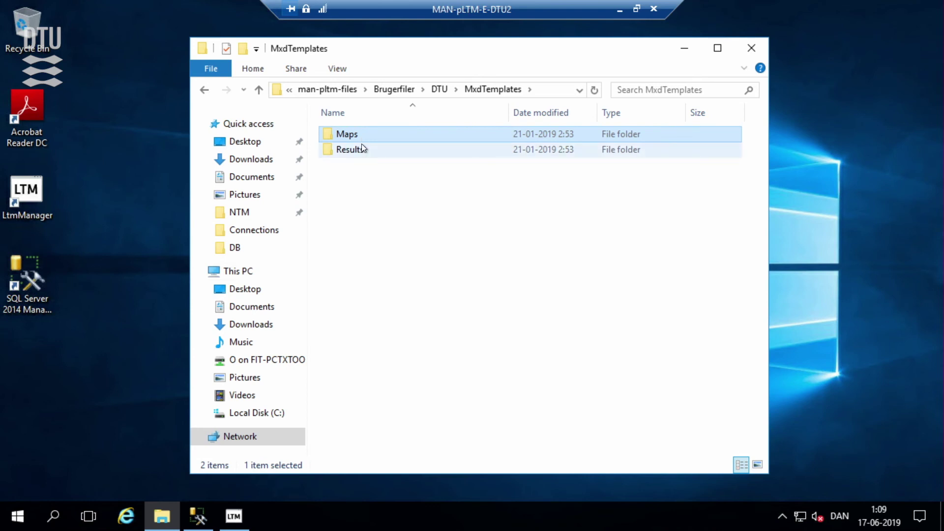
pyautogui.doubleClick(359, 135)
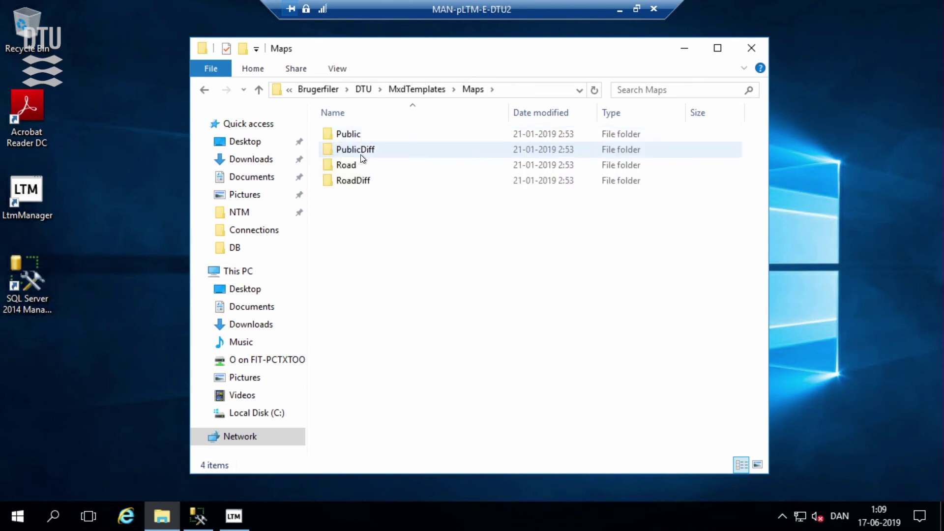
pyautogui.click(205, 90)
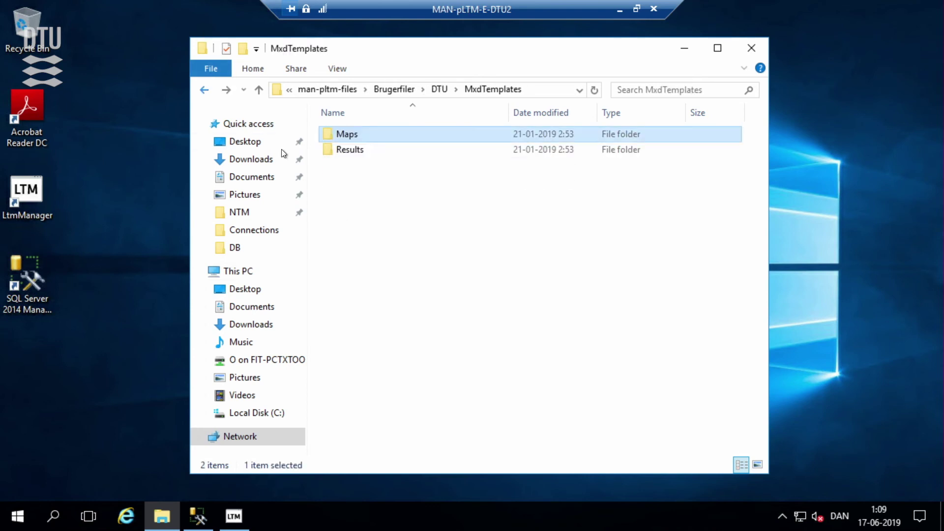
pyautogui.doubleClick(347, 143)
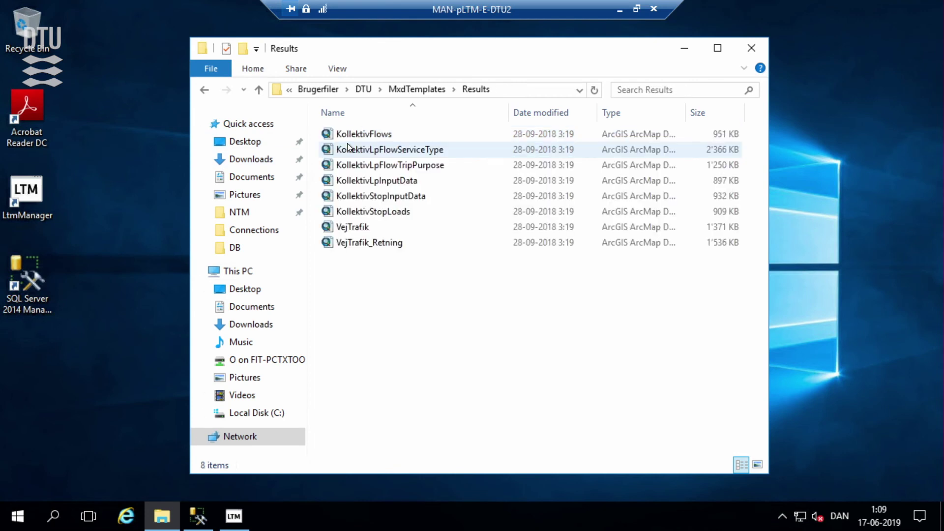
pyautogui.click(203, 90)
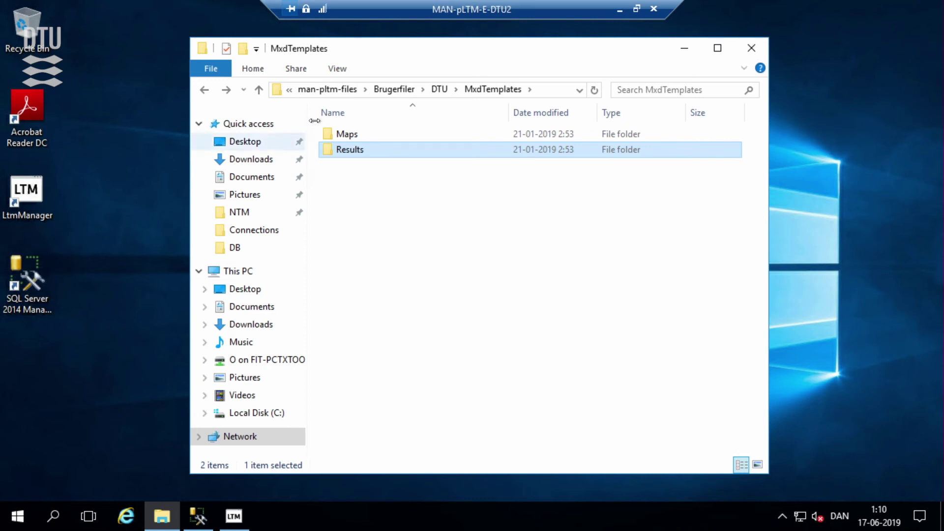
# - Return to the DTU folder and open the Maps folder inside Mxds
pyautogui.click(435, 94)
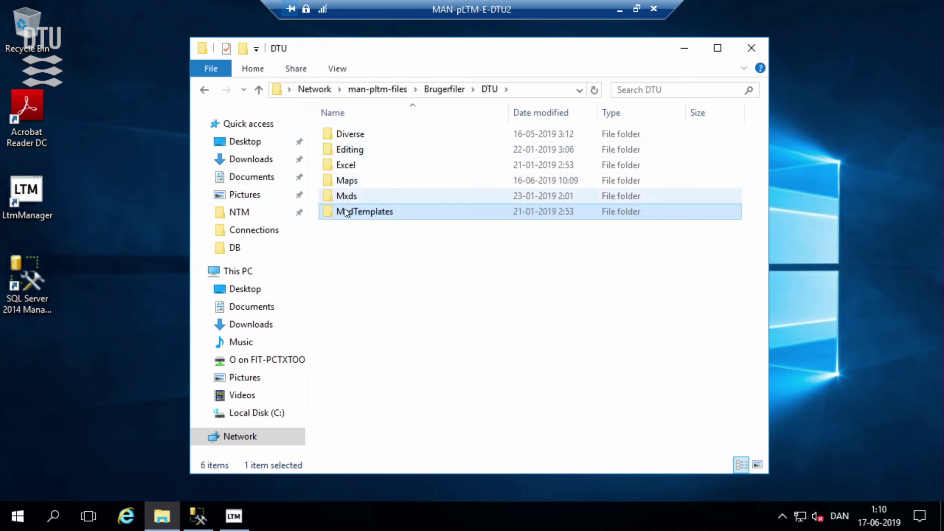
pyautogui.doubleClick(358, 195)
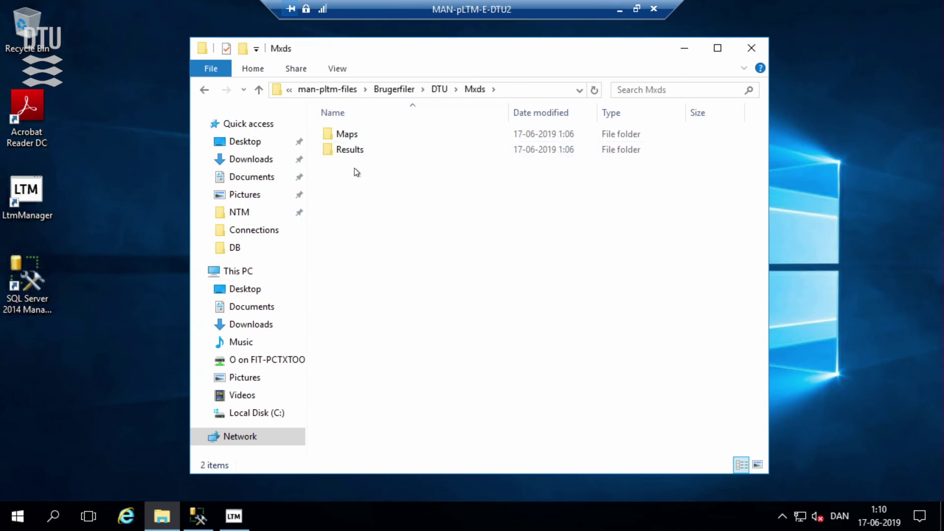
pyautogui.doubleClick(353, 135)
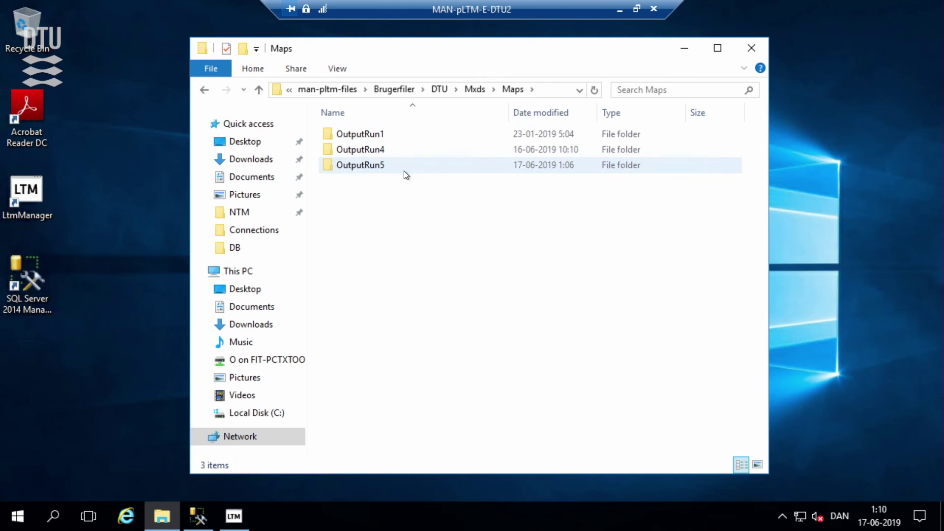
# - Open the VejTrafikTotal map document from the Road subfolder of OutputRun4 in ArcMap
pyautogui.doubleClick(393, 149)
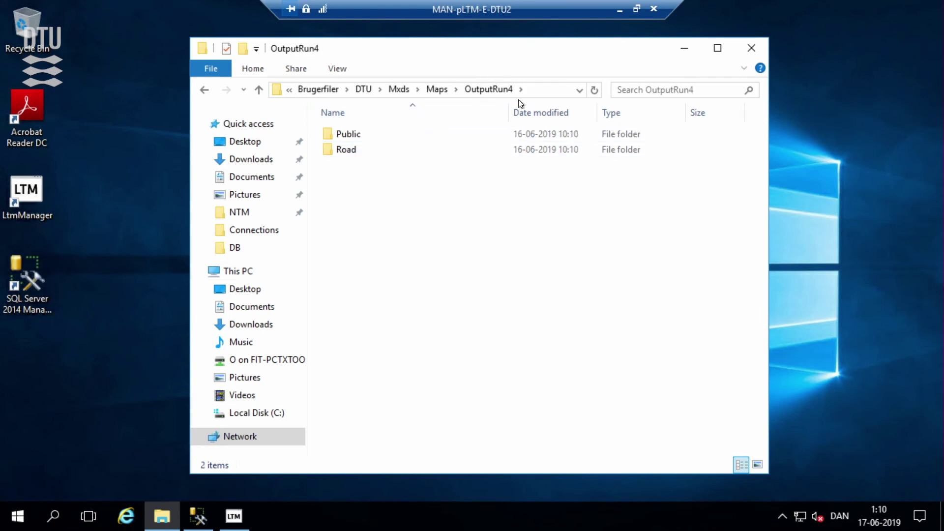
pyautogui.doubleClick(379, 149)
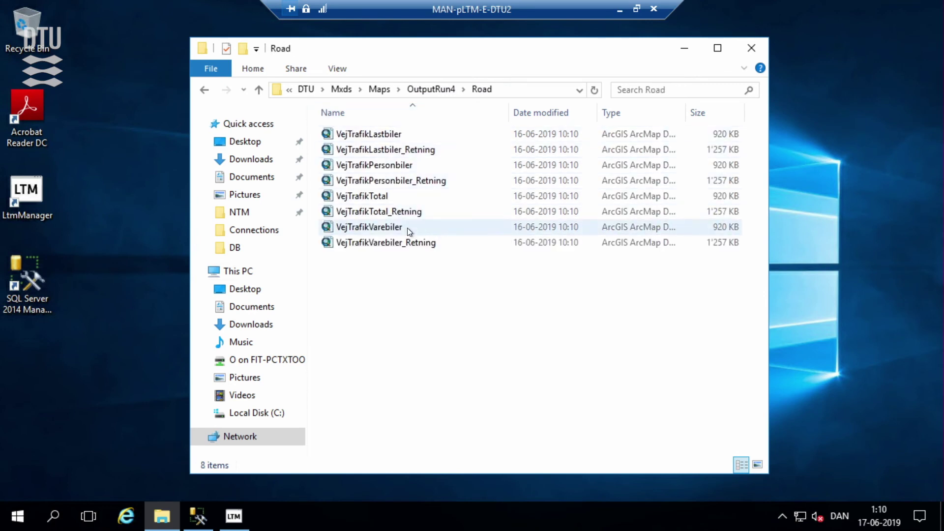
pyautogui.doubleClick(373, 196)
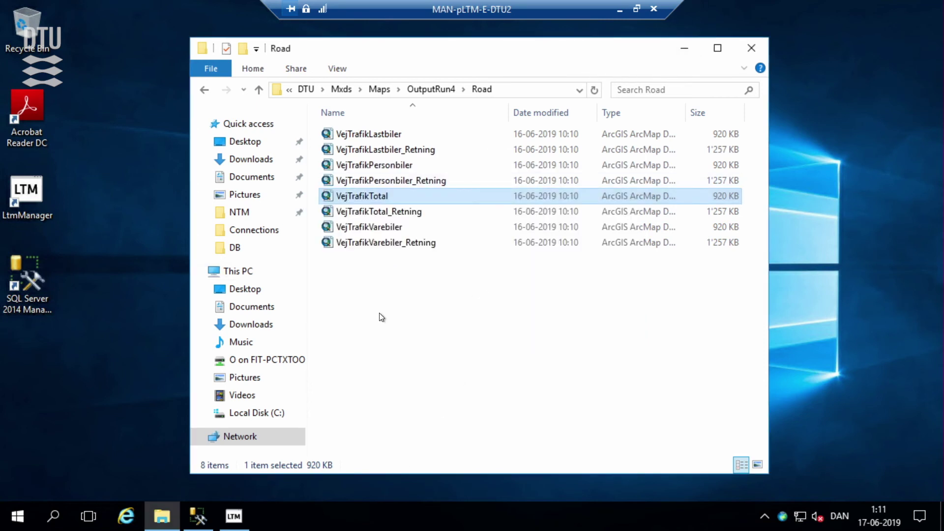
pyautogui.click(162, 516)
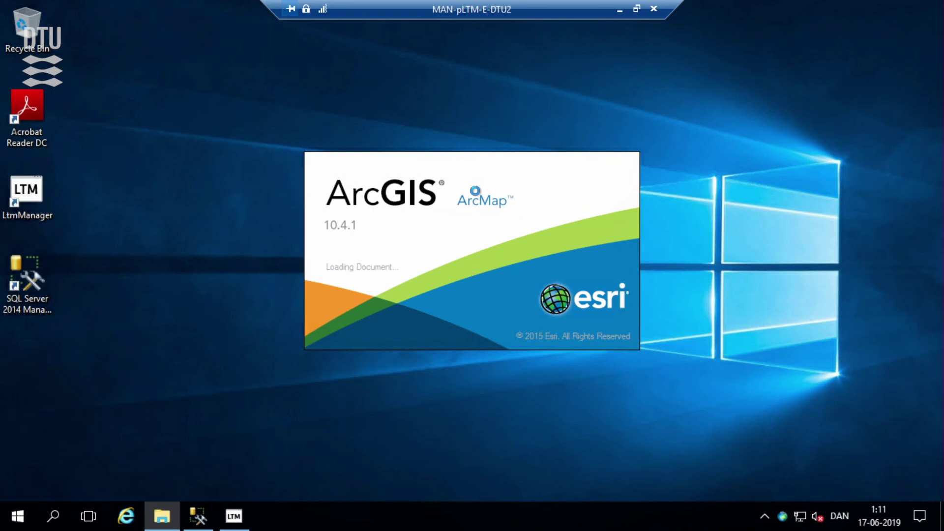
pyautogui.click(162, 516)
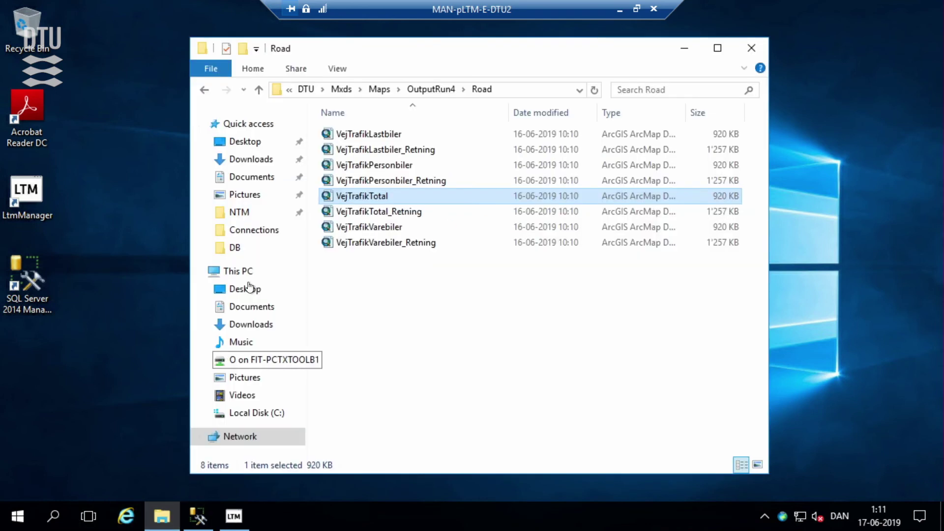
# - Locate LTMKeyFigures.xlsx in DTU\Excel\OutputRun\OutputRun00004, and minimize the folder window to view the VejTrafikTotal map in ArcMap
pyautogui.click(199, 87)
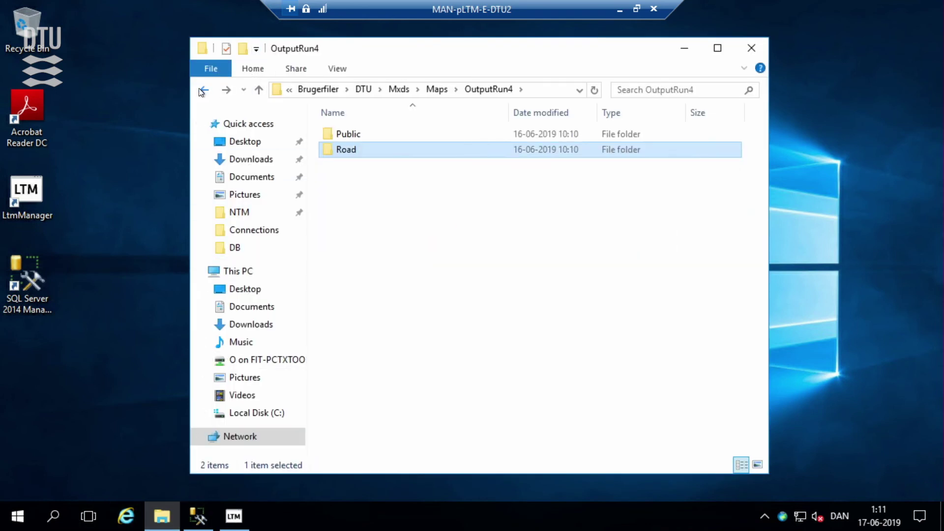
pyautogui.click(199, 88)
pyautogui.click(203, 91)
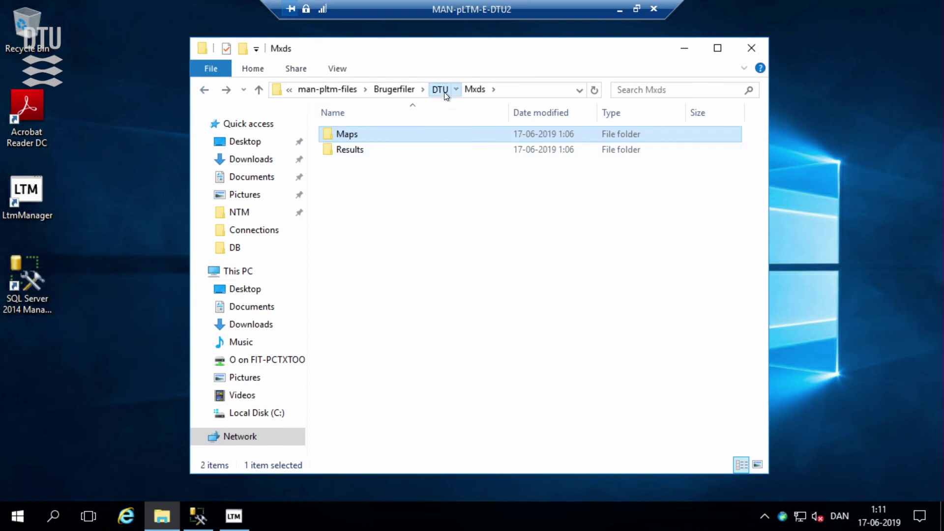
pyautogui.click(444, 93)
pyautogui.doubleClick(359, 164)
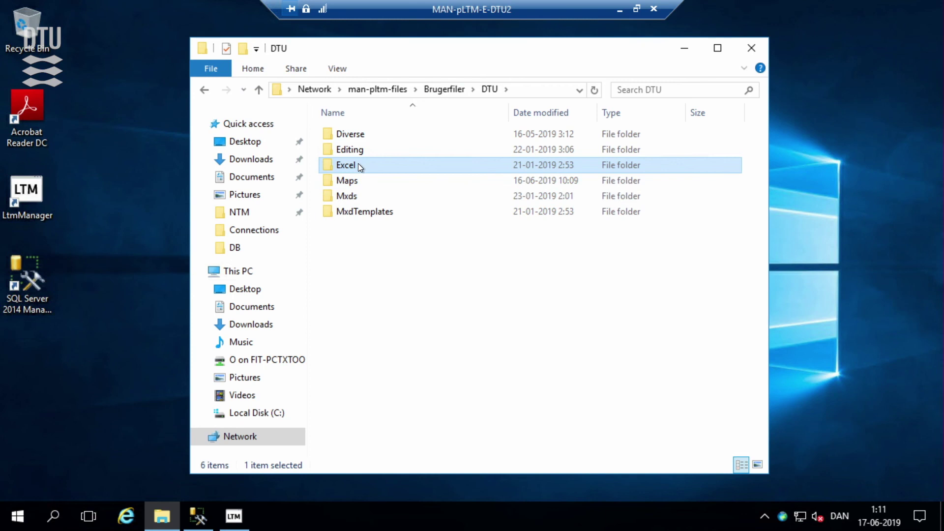
pyautogui.click(359, 132)
pyautogui.doubleClick(358, 133)
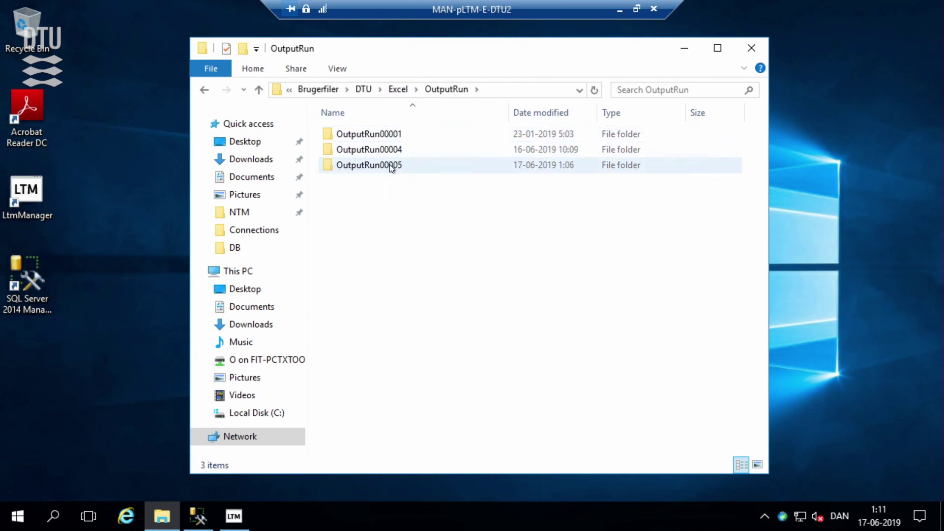
pyautogui.doubleClick(382, 147)
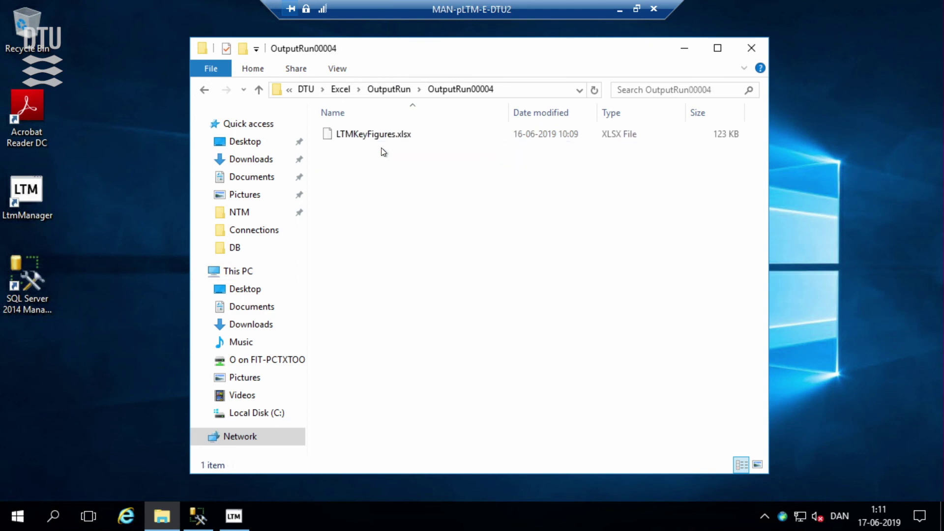
pyautogui.click(393, 140)
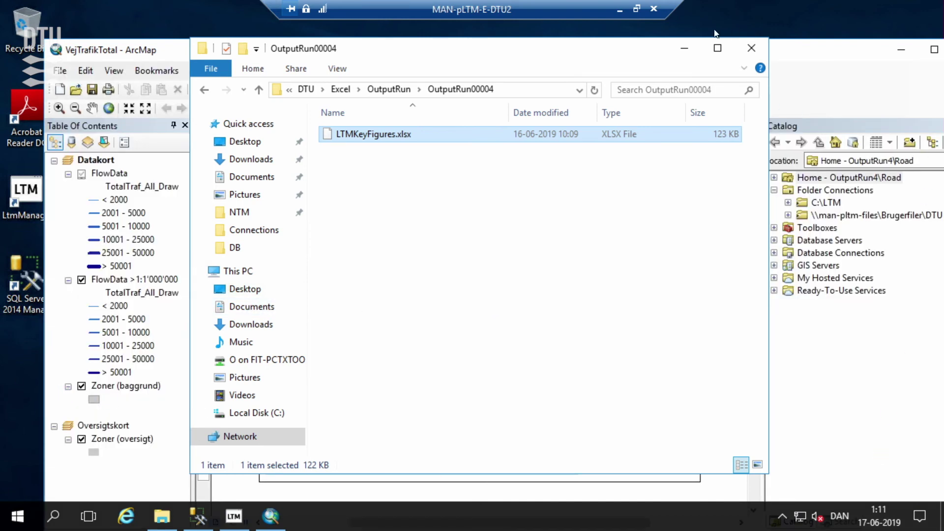
pyautogui.click(686, 48)
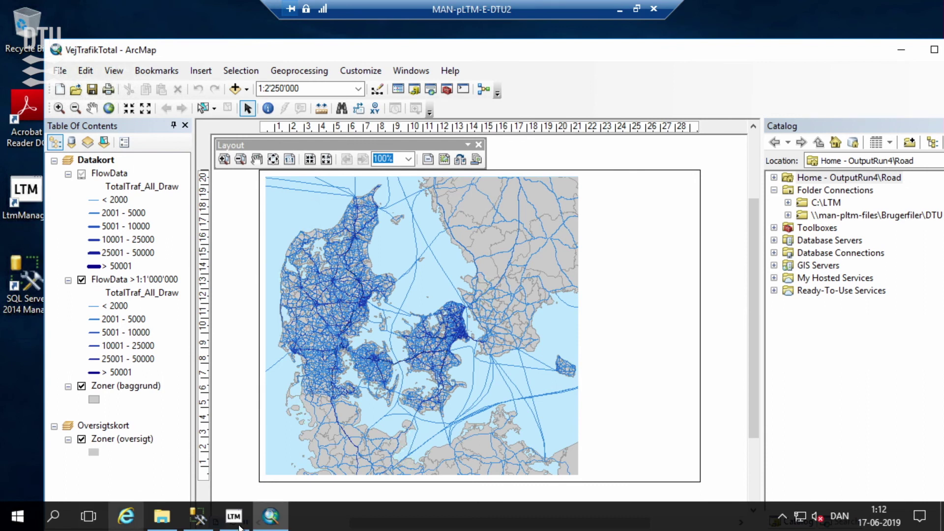
# - Return to File Explorer and open the folder DTU\Maps\OutputRun4\Road\Pdf
pyautogui.click(162, 516)
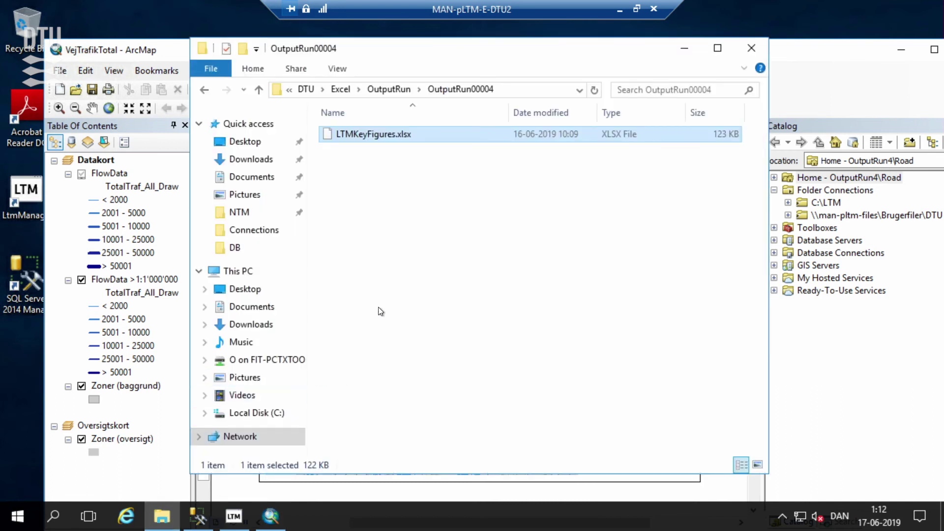
pyautogui.click(383, 91)
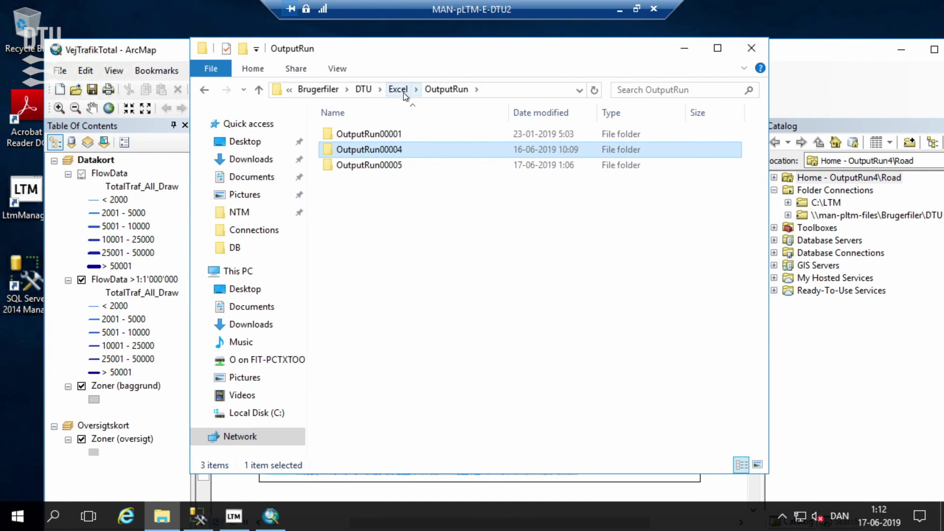
pyautogui.click(363, 89)
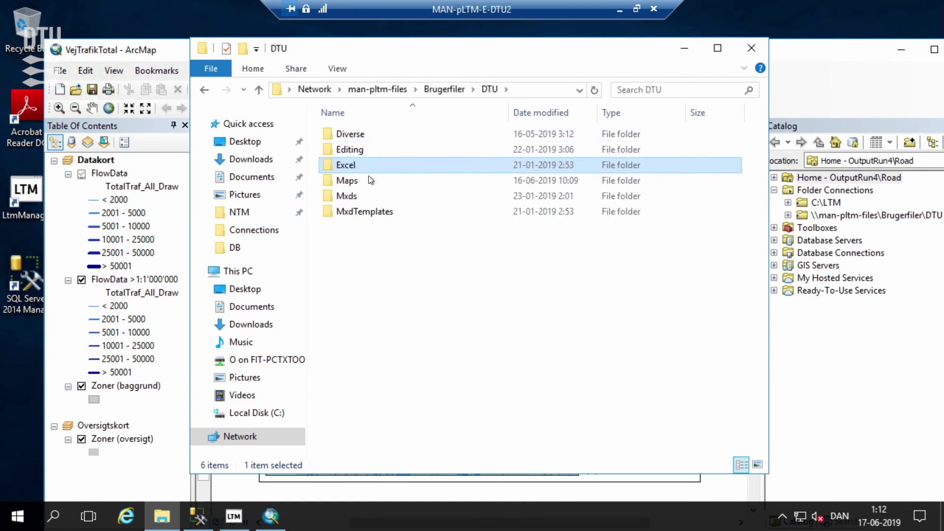
pyautogui.doubleClick(353, 181)
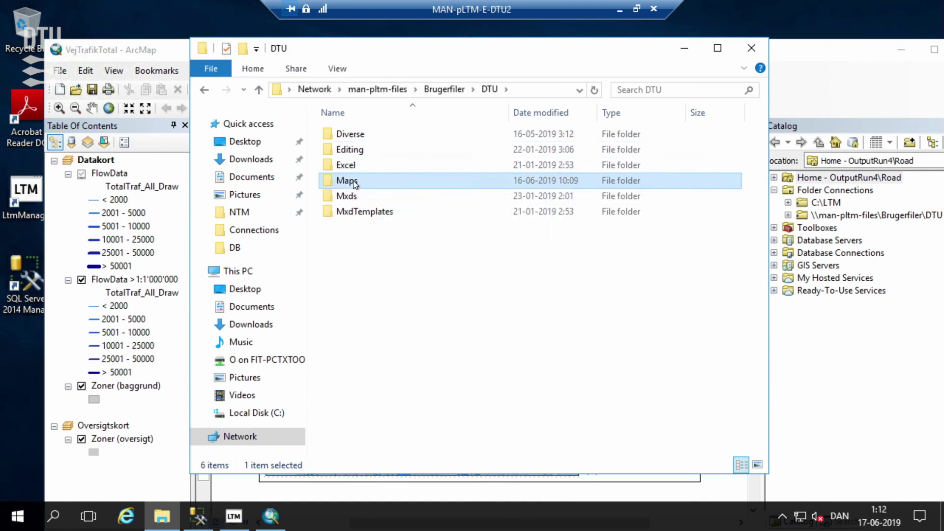
pyautogui.doubleClick(371, 150)
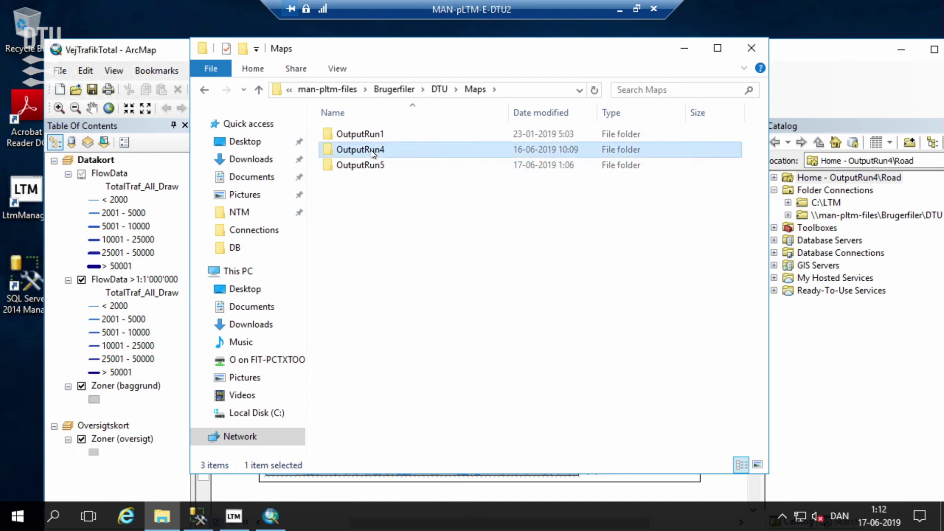
pyautogui.doubleClick(360, 148)
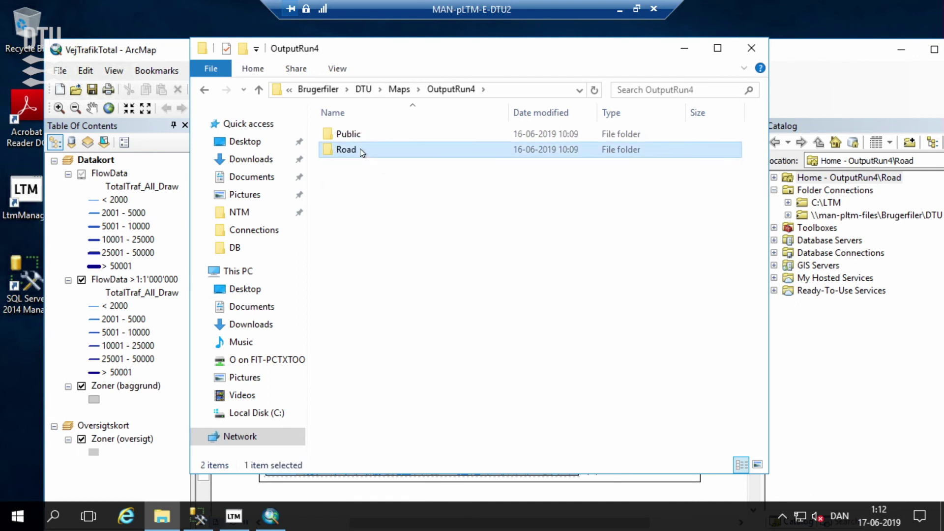
pyautogui.doubleClick(353, 150)
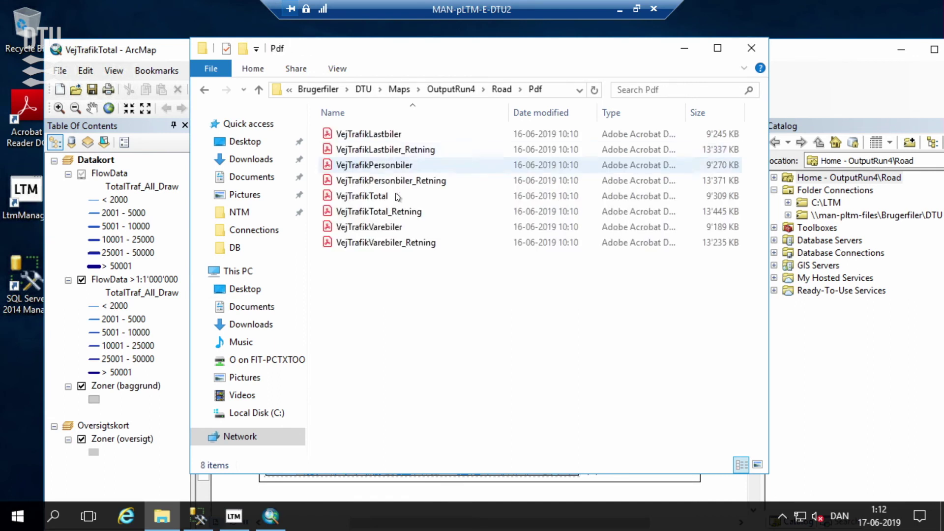
# - Open the VejTrafikTotal PDF in Acrobat Reader and close the updater notice and the welcome window without restarting
pyautogui.click(351, 197)
pyautogui.doubleClick(351, 197)
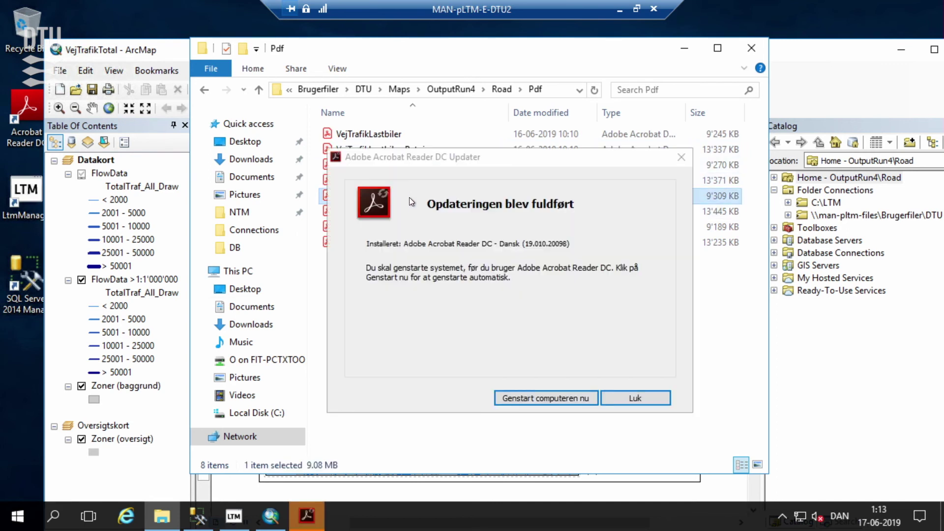
pyautogui.click(632, 401)
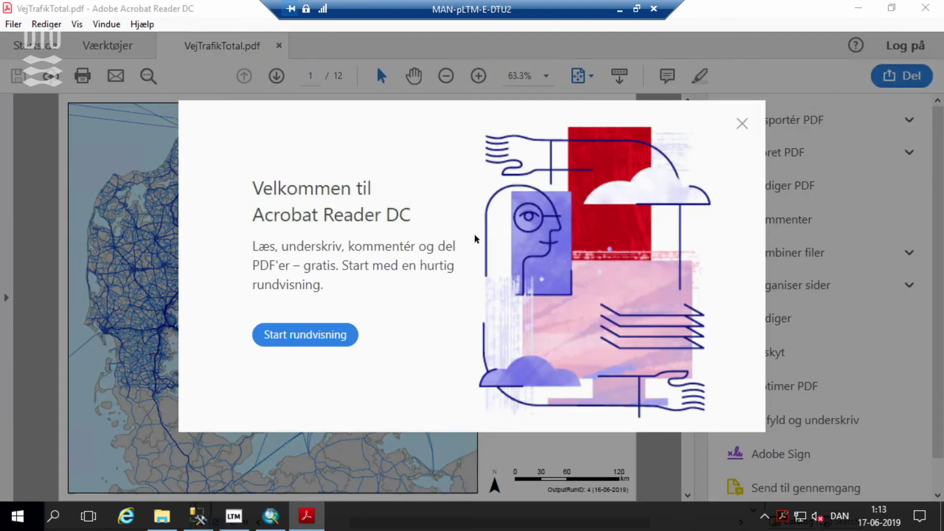
pyautogui.click(742, 124)
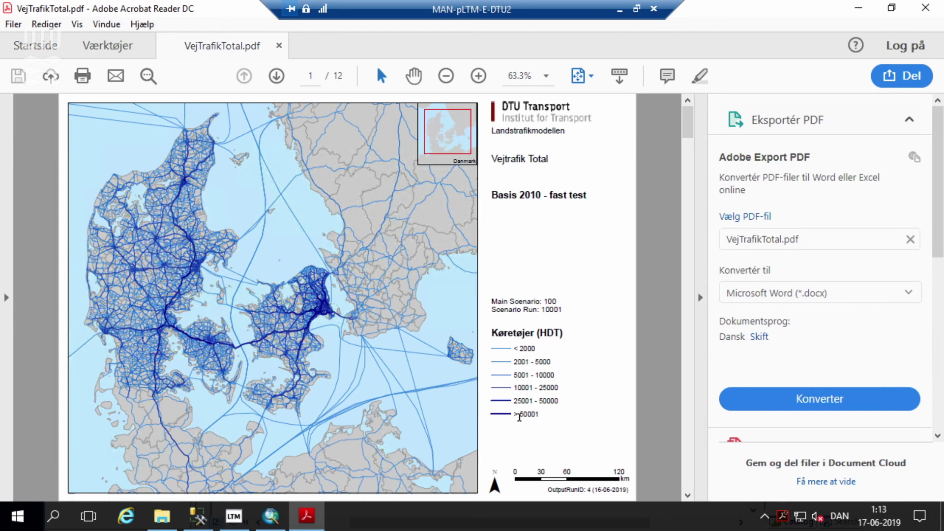
# - Compare the ArcMap layout's placeholder texts with the VejTrafikTotal PDF and look through the PDF's regional maps up to page 7
pyautogui.click(271, 516)
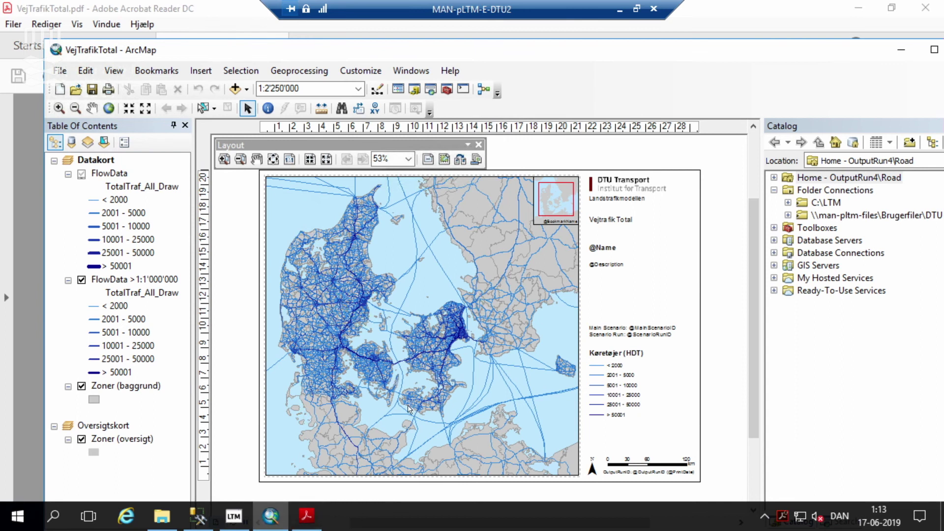
pyautogui.click(307, 515)
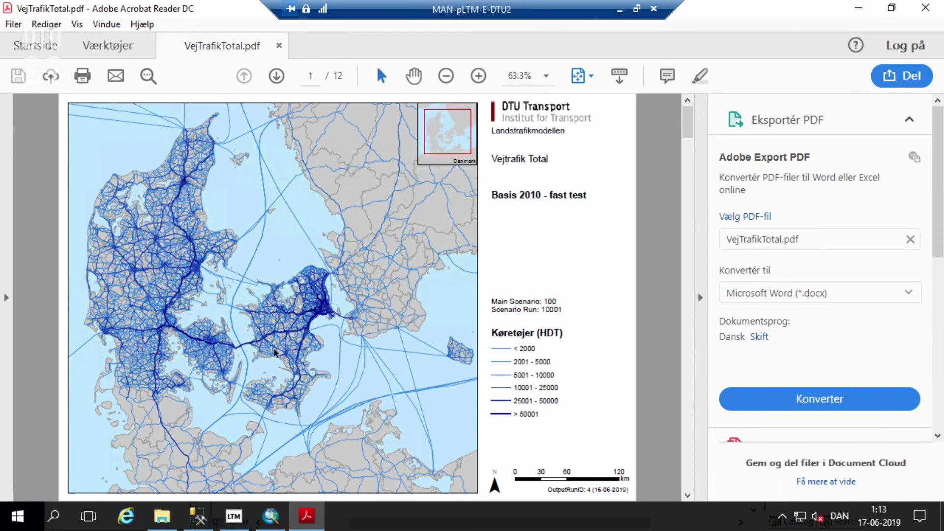
pyautogui.scroll(-3, 283, 352)
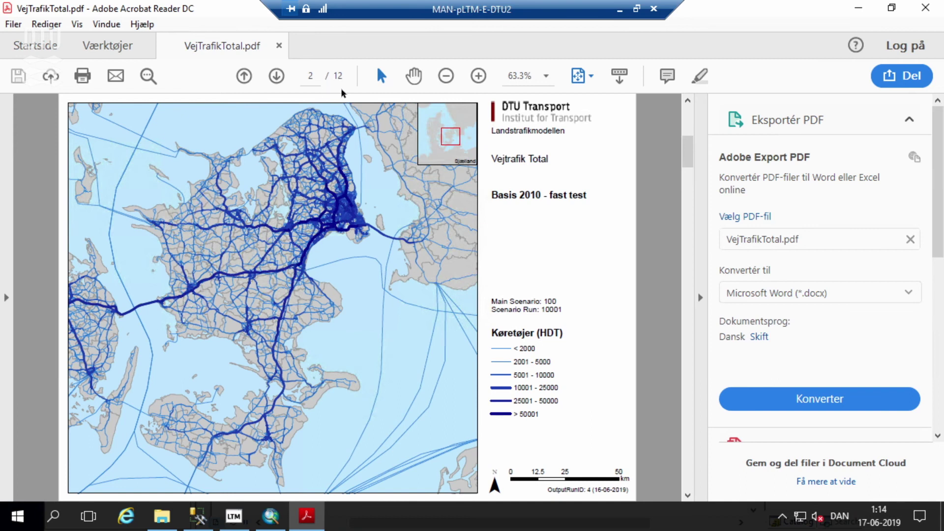
pyautogui.scroll(-1, 317, 264)
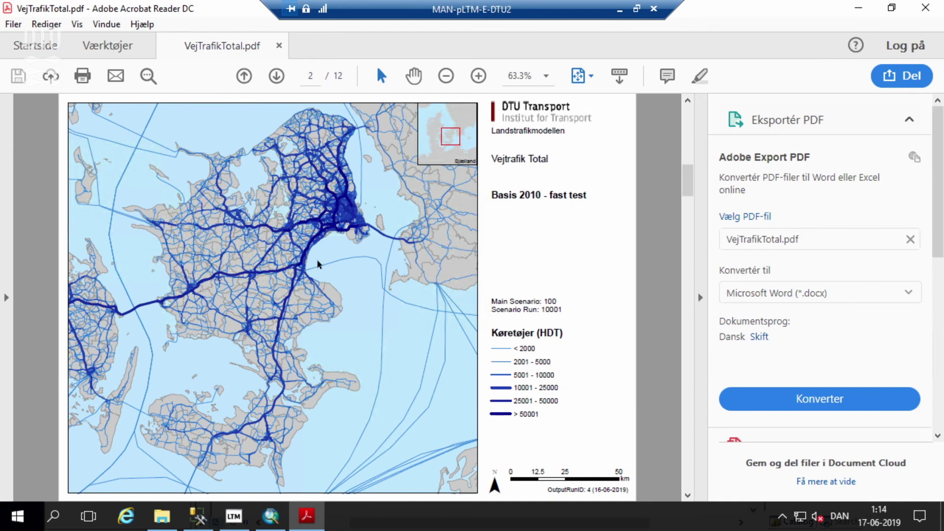
pyautogui.scroll(-1, 323, 288)
pyautogui.scroll(-1, 324, 287)
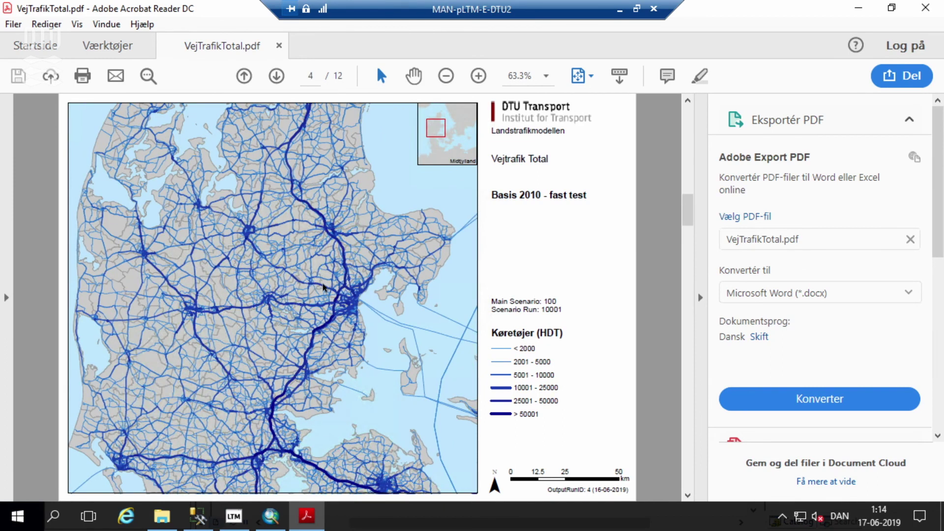
pyautogui.scroll(-2, 323, 288)
pyautogui.scroll(-1, 323, 288)
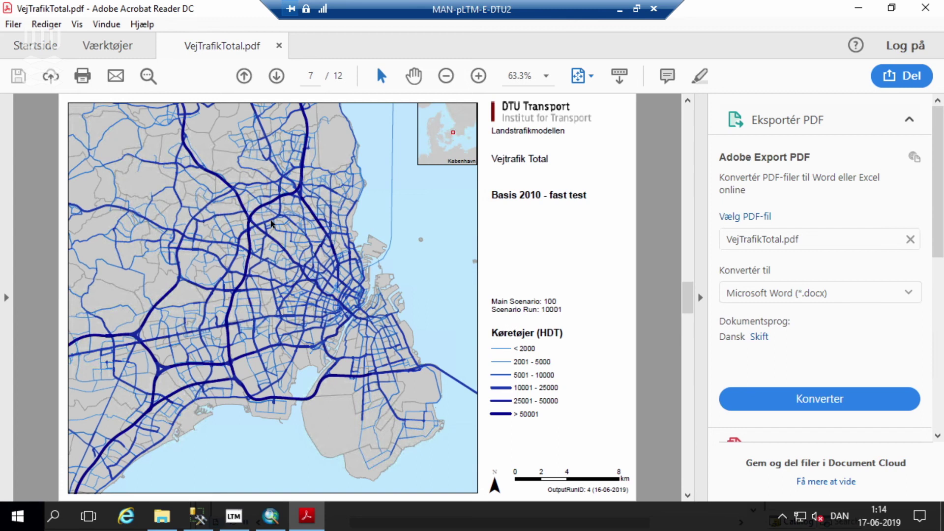
# - Switch to ArcMap and zoom in on the strait between Funen and Zealand on the VejTrafikTotal map
pyautogui.click(270, 515)
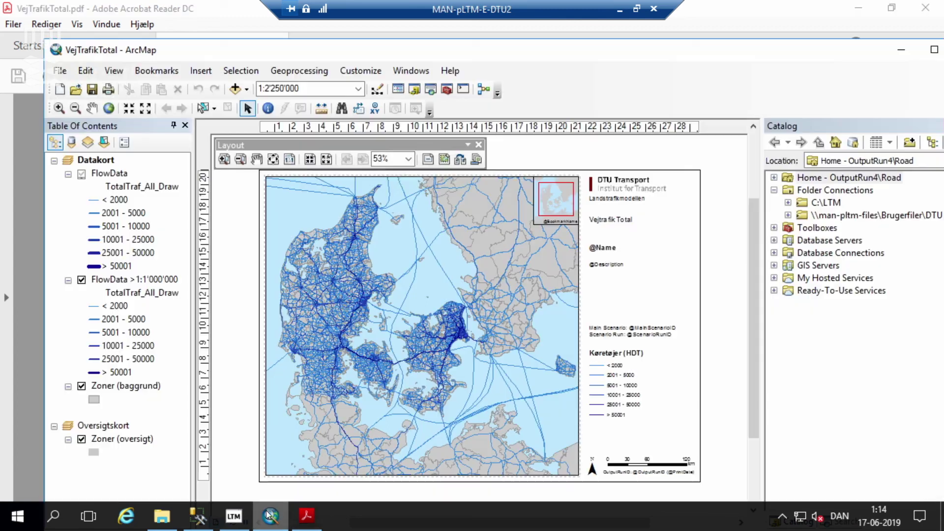
pyautogui.click(58, 108)
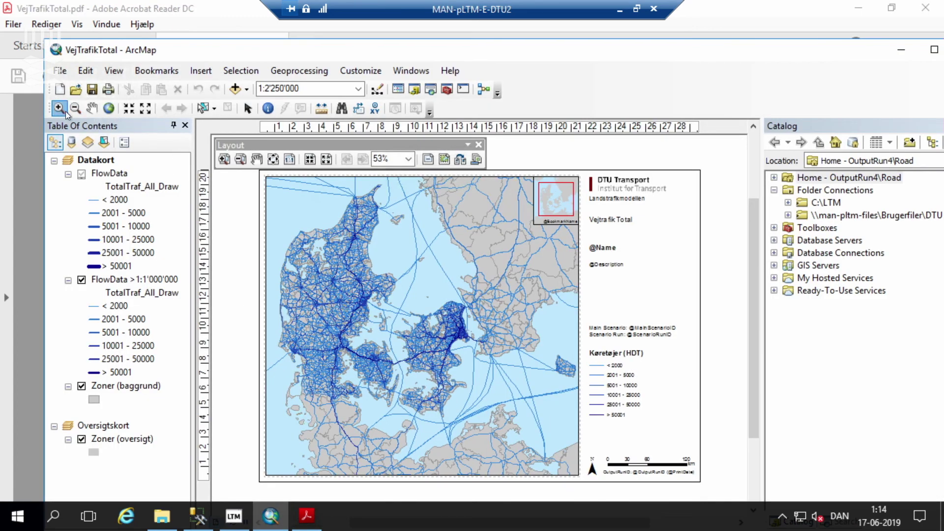
pyautogui.moveTo(409, 369); pyautogui.dragTo(419, 376)
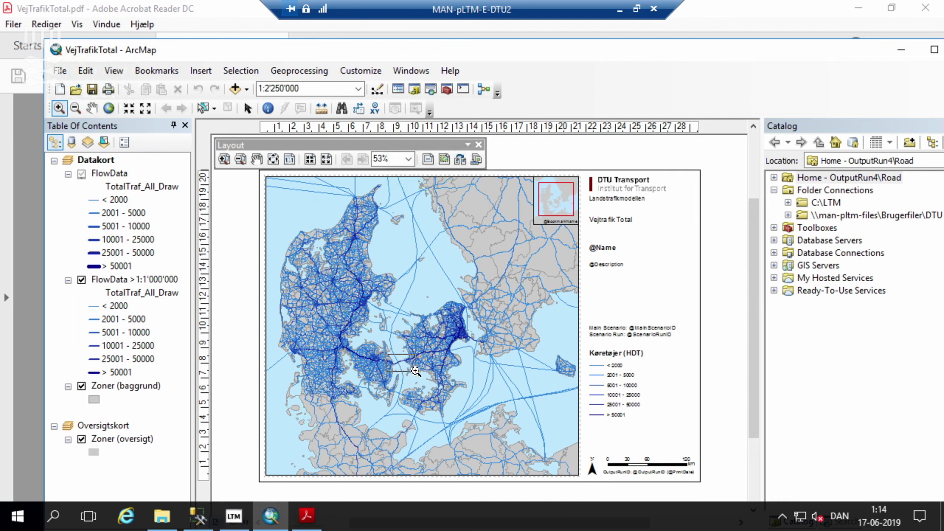